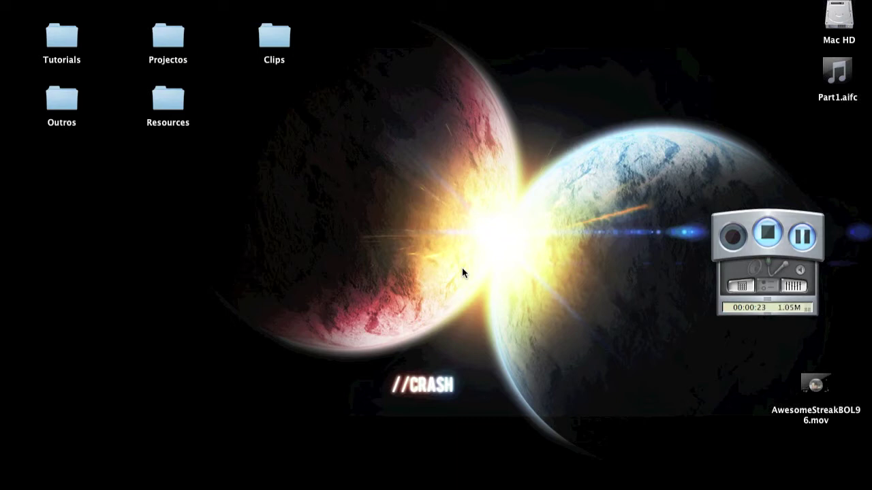
Select the whole 57-second 'Best setup' clip and drag it into Novo projecto 20
mouse_move(485, 488)
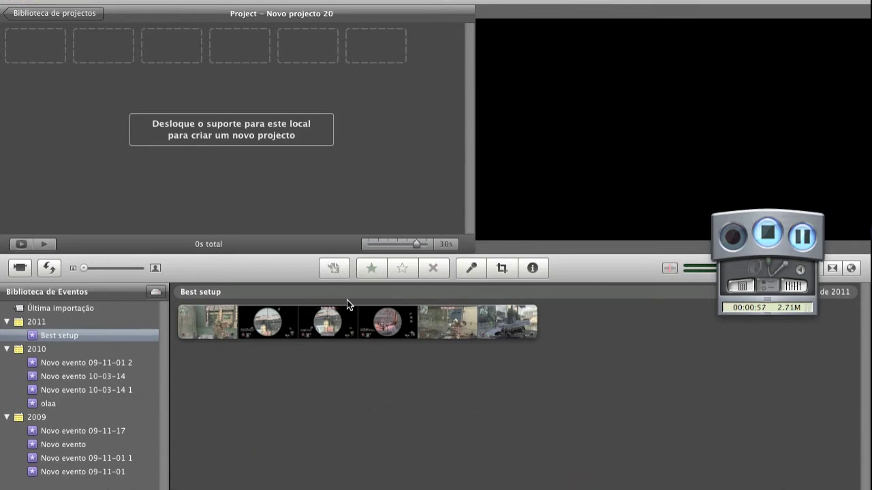
click(361, 320)
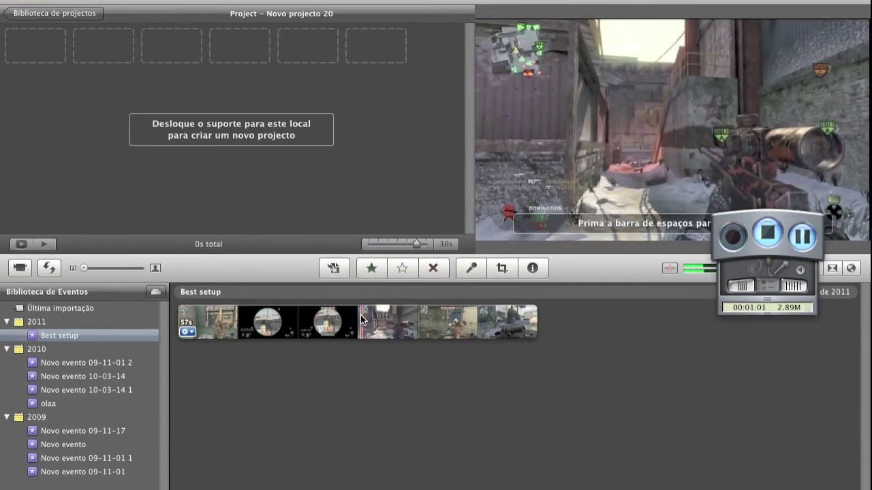
key(super+a)
right_click(361, 314)
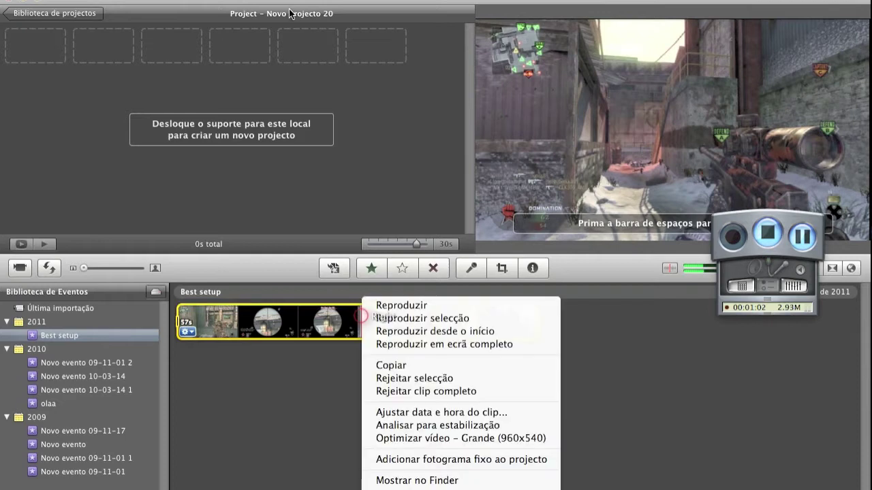
right_click(262, 135)
click(327, 331)
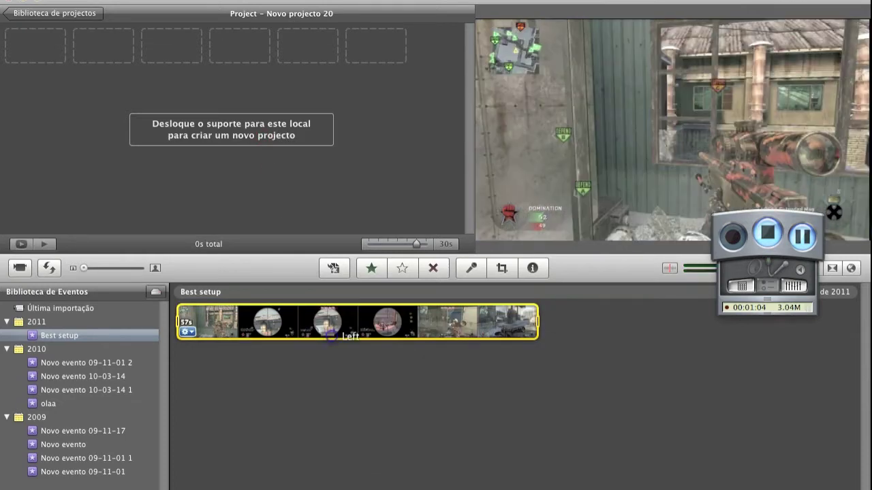
click(276, 90)
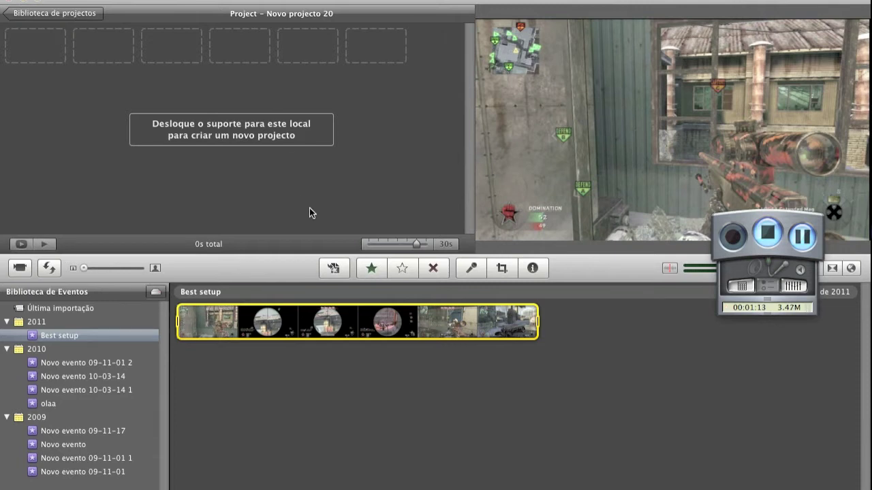
drag(361, 324, 340, 137)
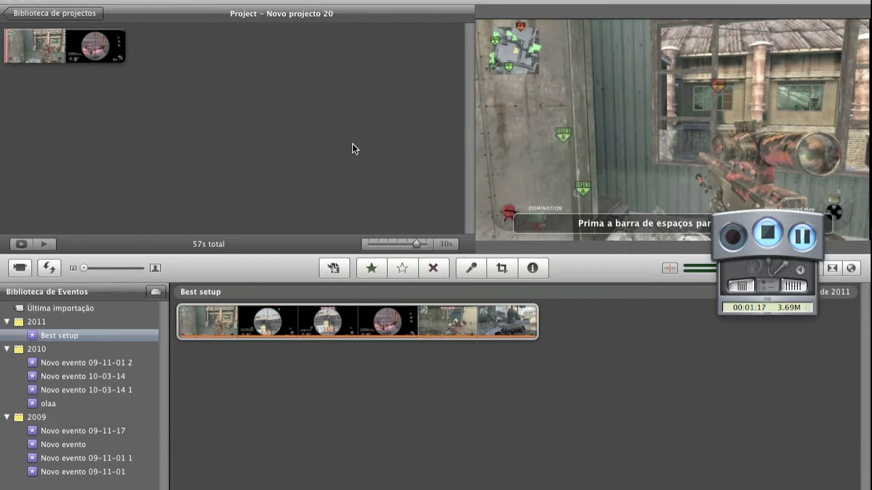
Change the project zoom from 30s to about 2 seconds per thumbnail
click(401, 247)
drag(399, 248, 390, 248)
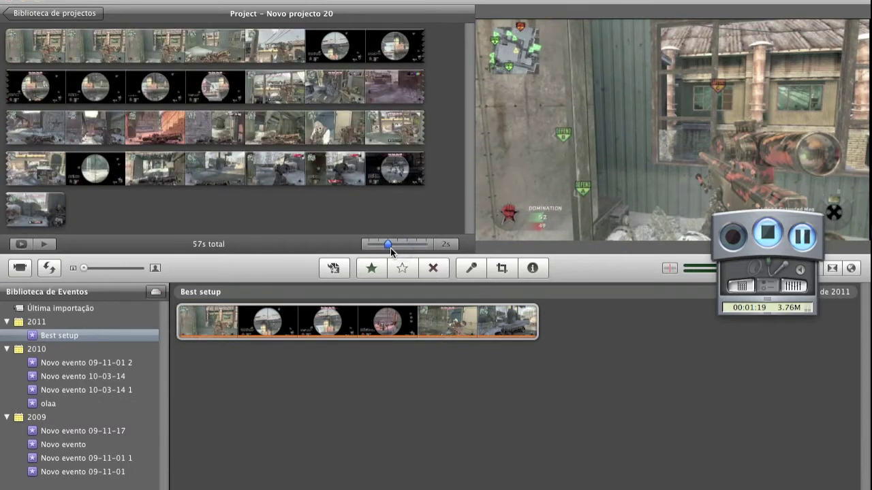
click(390, 248)
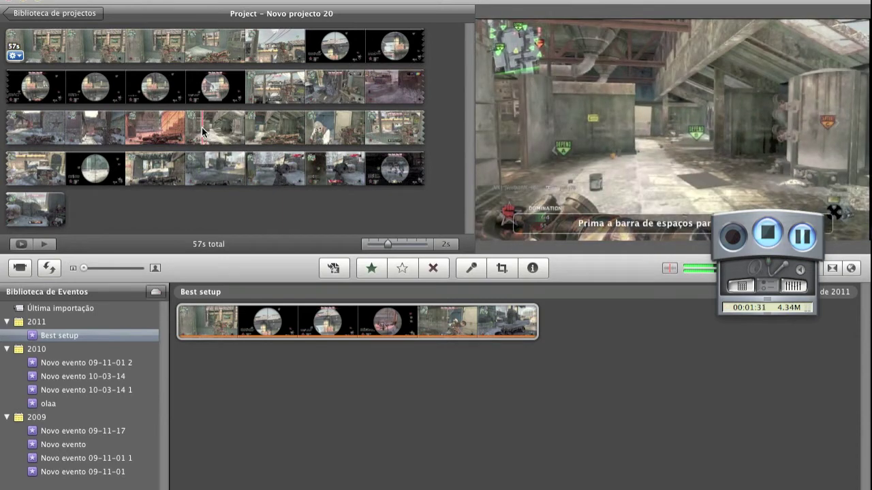
click(14, 55)
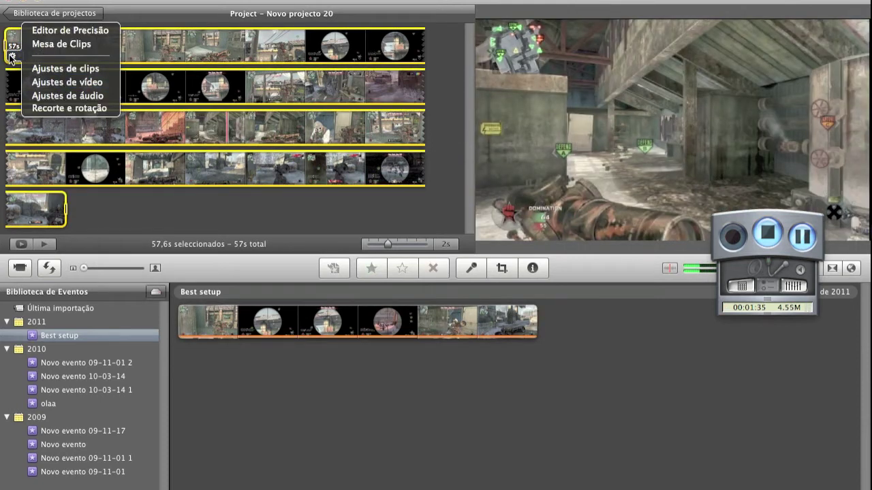
click(13, 57)
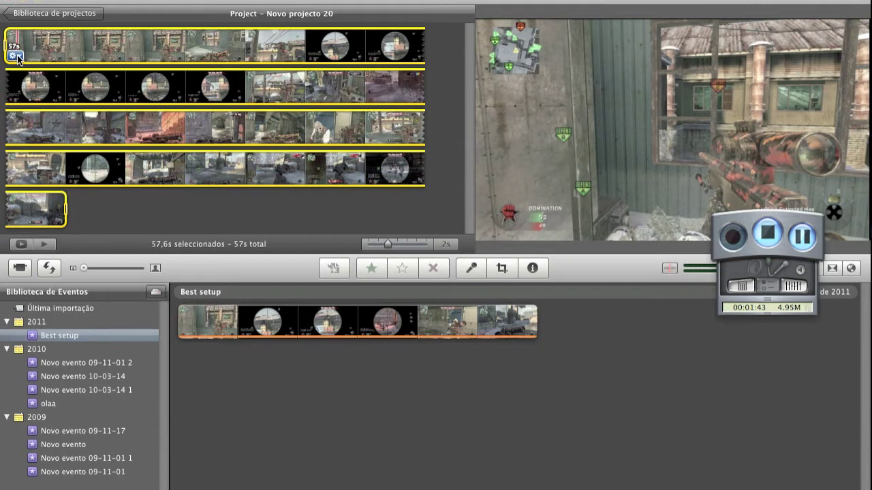
Open the clip's Ajustes de vídeo panel, then close it with Terminado
click(15, 56)
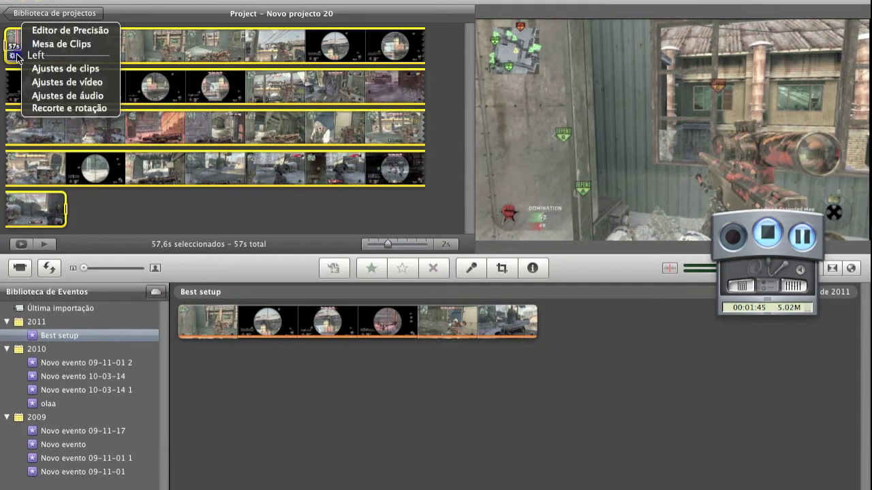
click(70, 85)
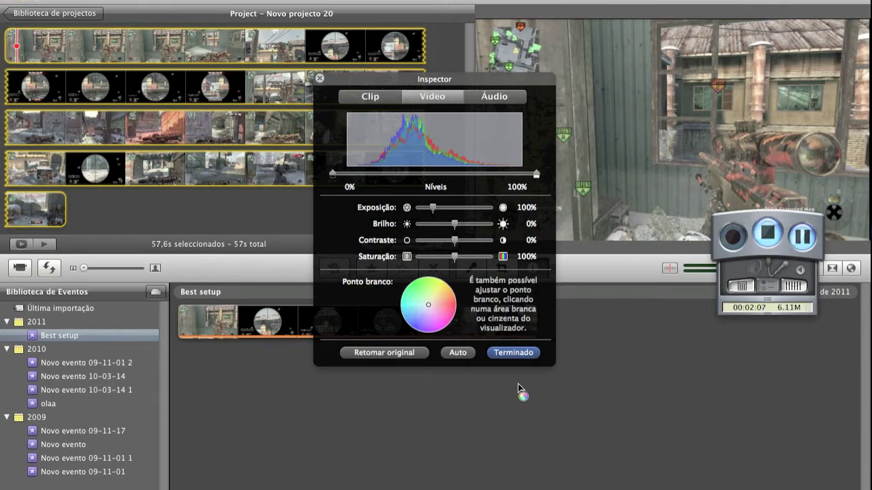
click(509, 352)
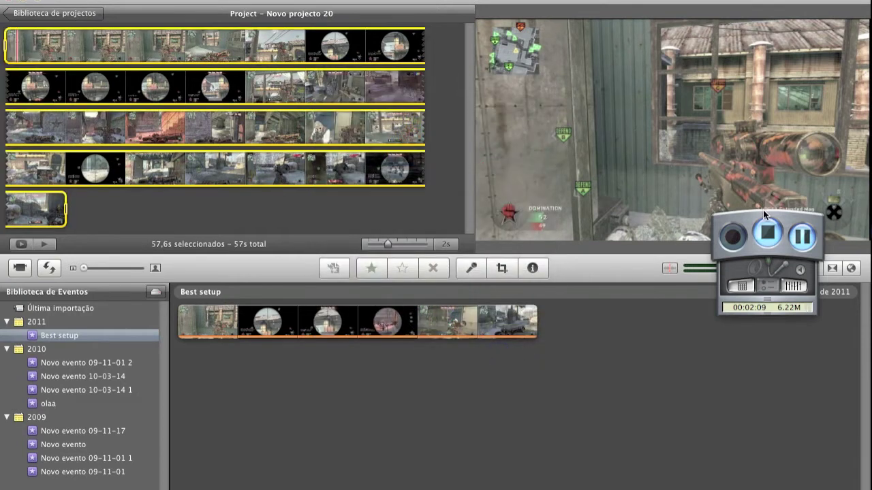
Hide WireTap Pro from the Dock and bring back the clip's action menu
mouse_move(566, 480)
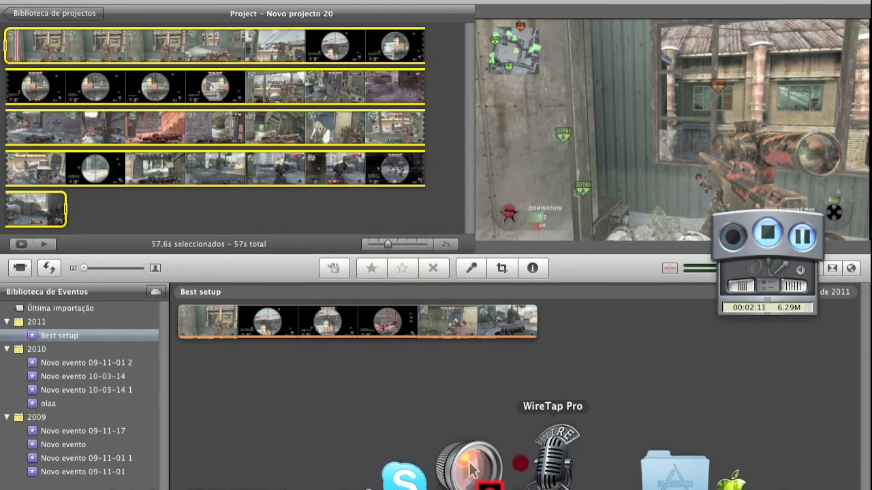
right_click(560, 482)
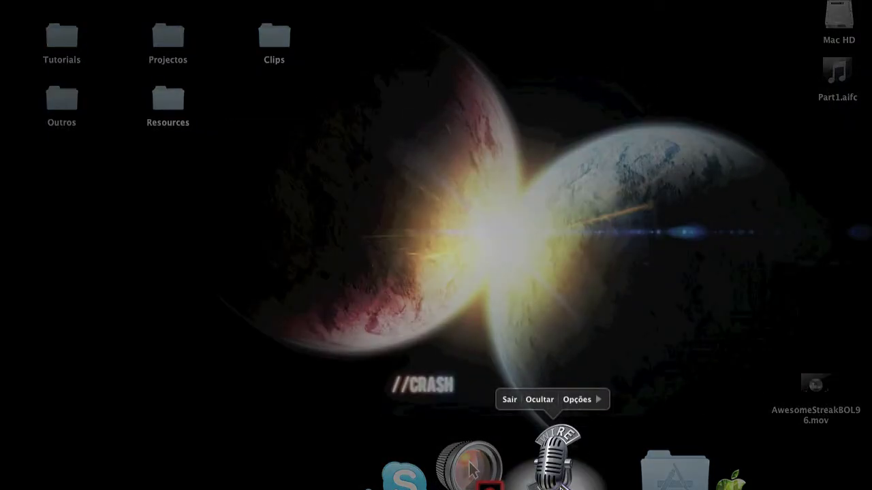
click(539, 399)
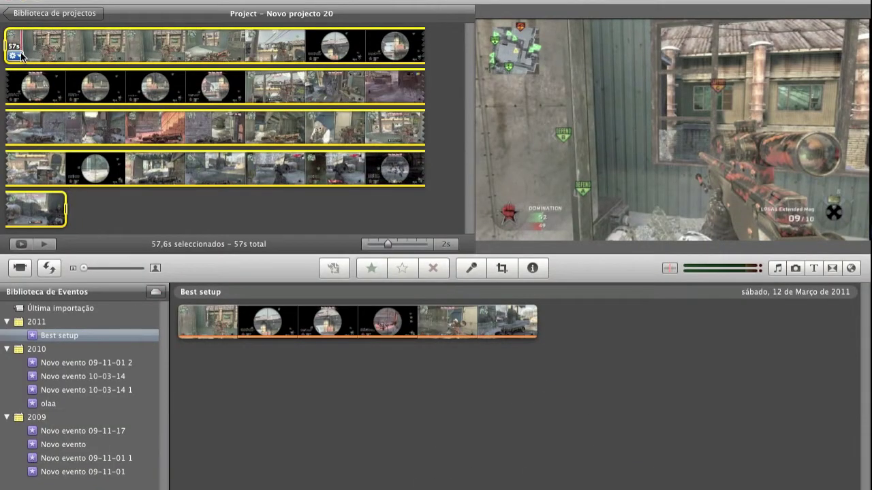
click(15, 54)
Reopen the Vídeo inspector and set the Níveis black point to 11%
click(61, 82)
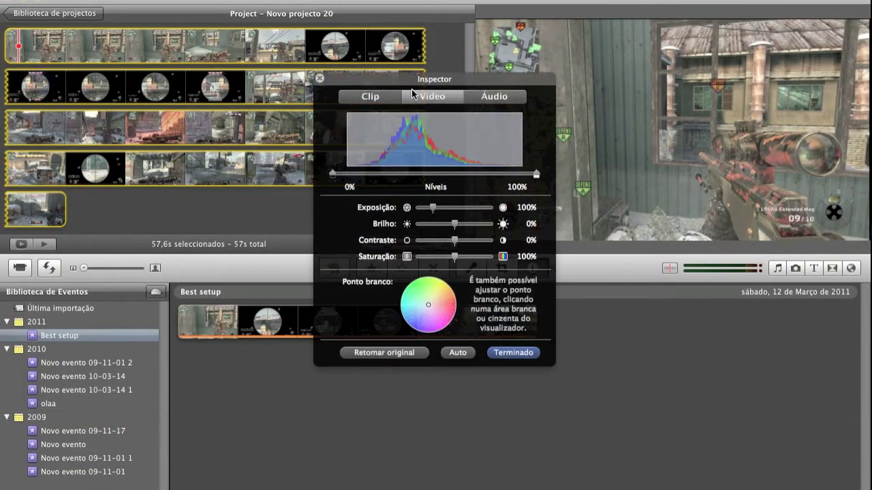
drag(416, 80, 377, 76)
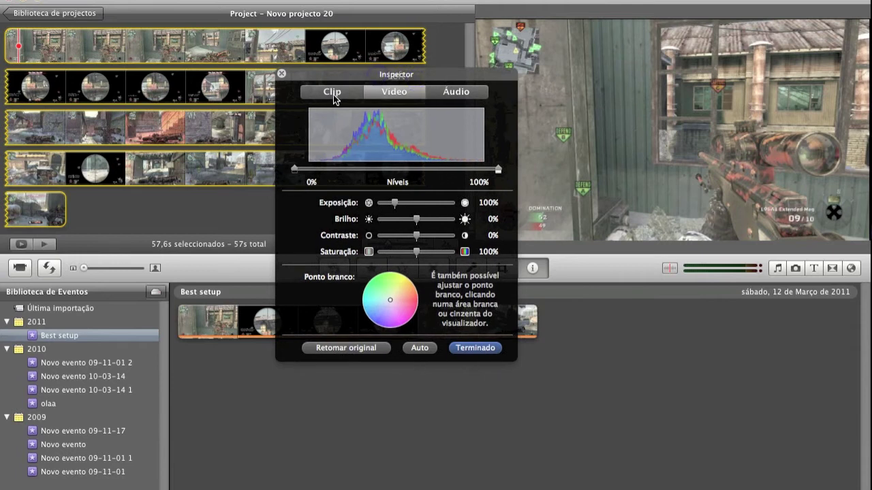
click(334, 95)
click(380, 93)
drag(294, 171, 317, 168)
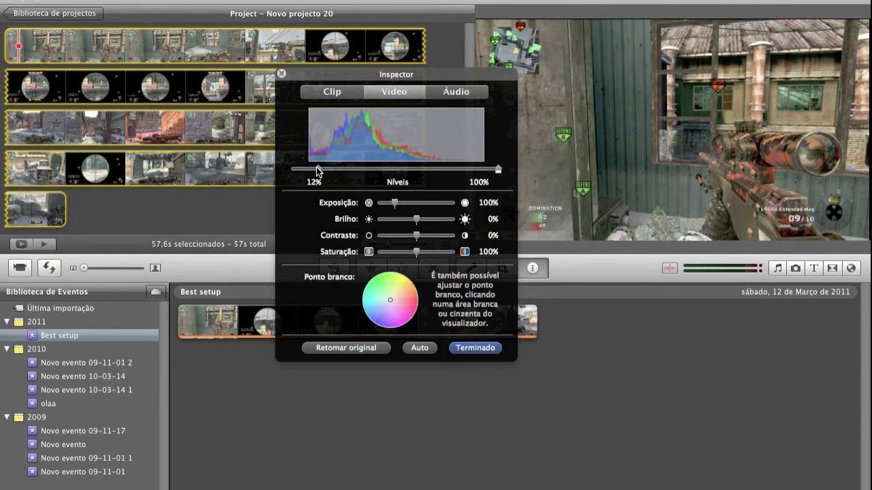
drag(317, 168, 314, 168)
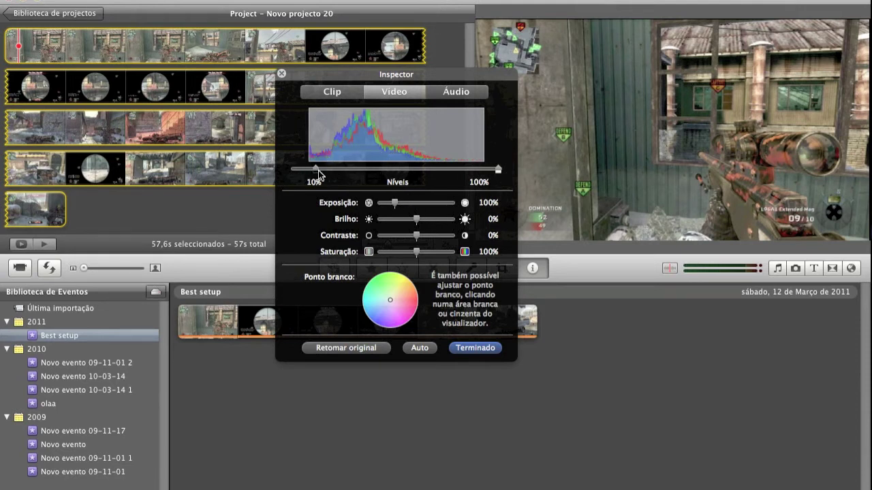
drag(315, 172, 319, 174)
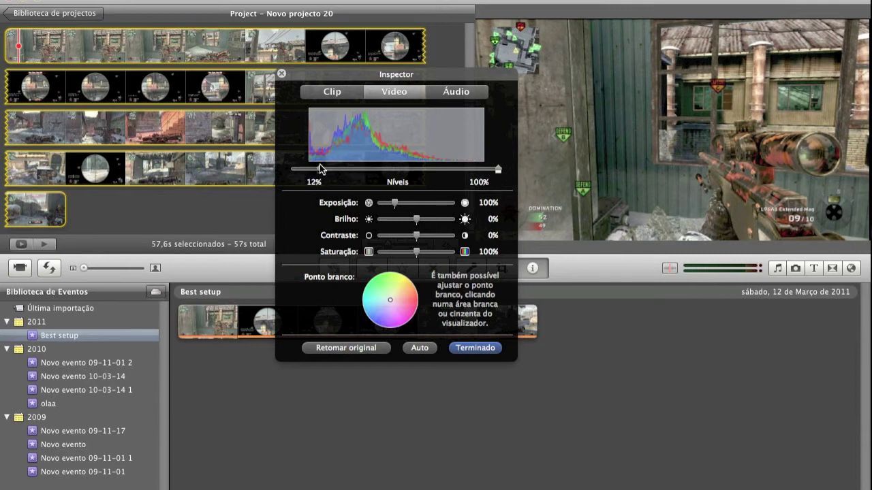
drag(320, 173, 317, 173)
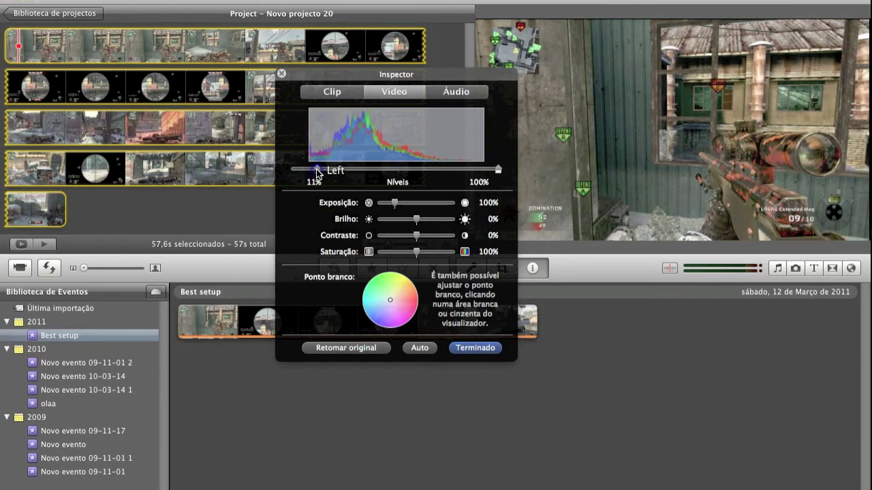
Drop exposure to 92% and try brightness values, ending at brightness 0% and contrast 11%
drag(396, 206, 394, 206)
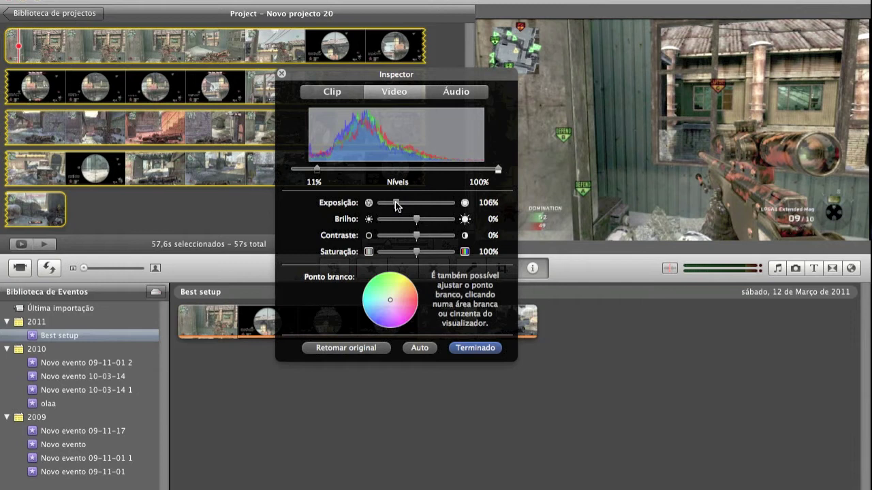
drag(395, 202, 392, 202)
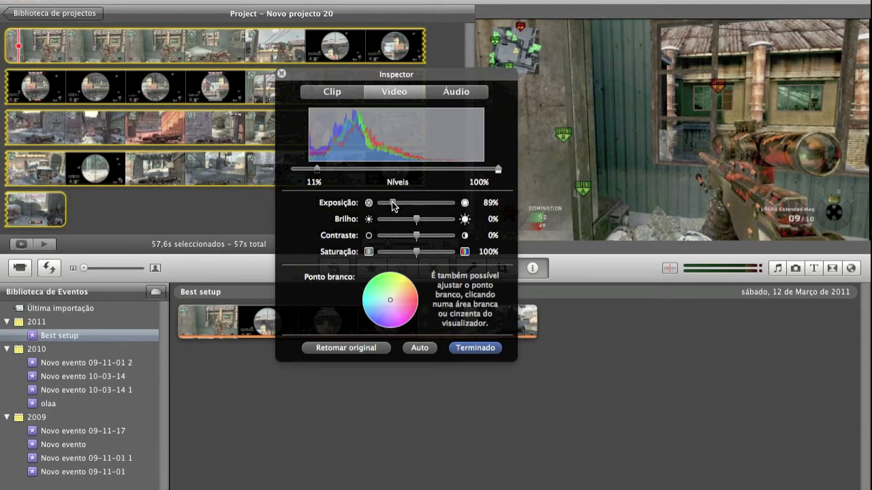
drag(392, 202, 393, 202)
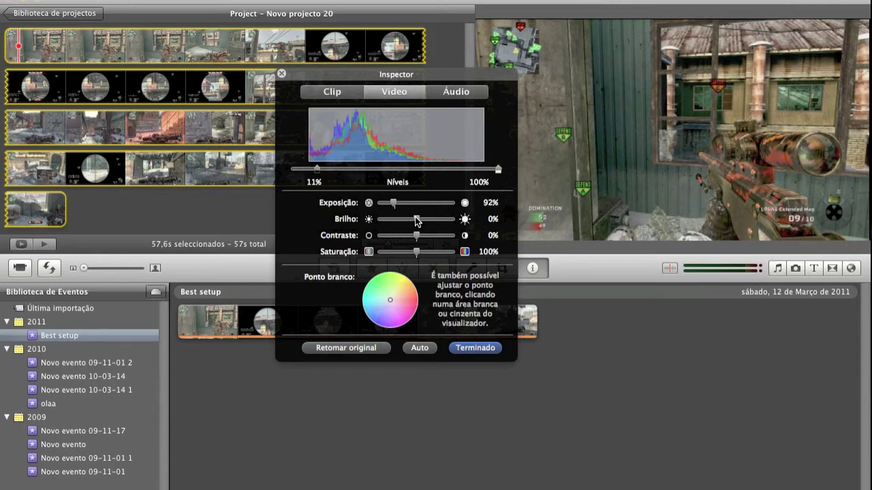
drag(416, 219, 414, 220)
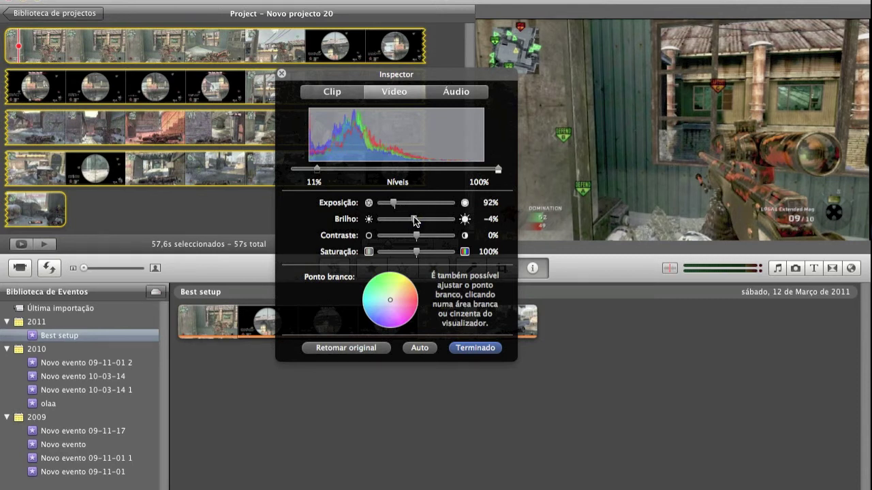
mouse_move(414, 220)
mouse_down()
mouse_move(417, 235)
mouse_move(431, 235)
mouse_move(413, 237)
mouse_move(420, 234)
mouse_up()
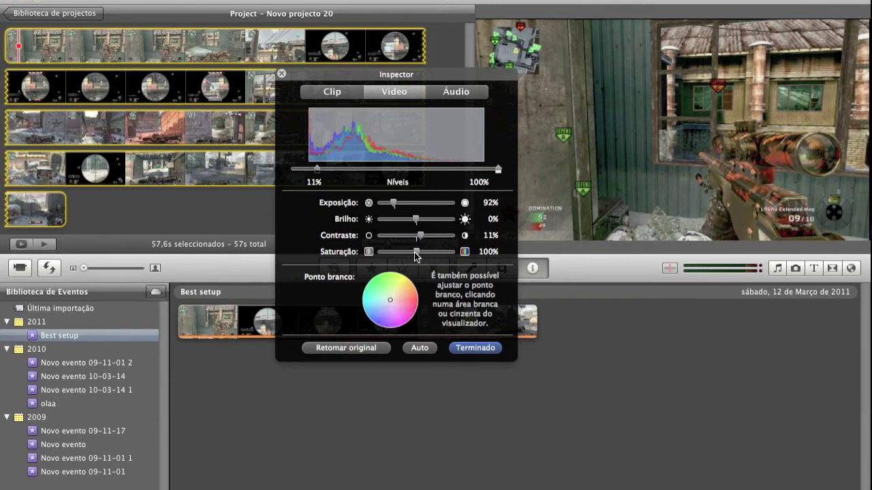
Raise saturation to 102% and test the Ponto branco white balance
mouse_move(416, 254)
mouse_down()
mouse_move(481, 257)
mouse_move(399, 254)
mouse_move(431, 253)
mouse_move(418, 253)
mouse_up()
click(391, 302)
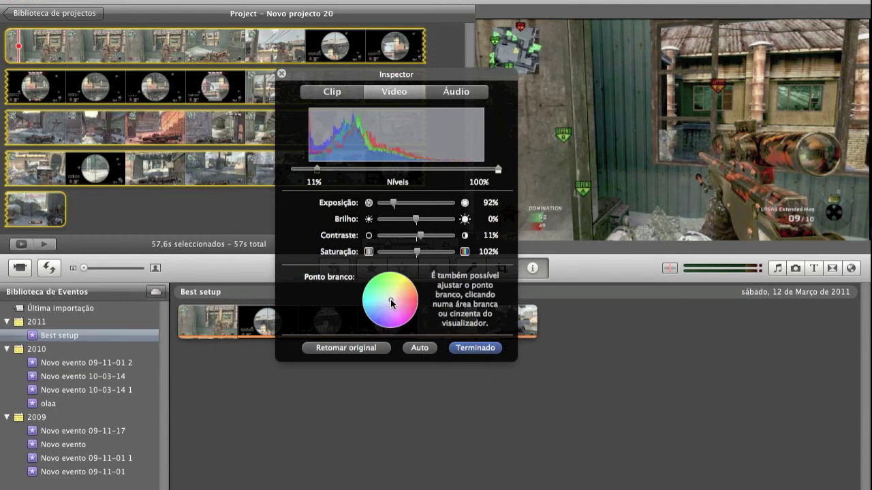
click(391, 303)
Set contrast to 26%, saturation to 126% and the Níveis black level to 13%
drag(426, 74, 373, 45)
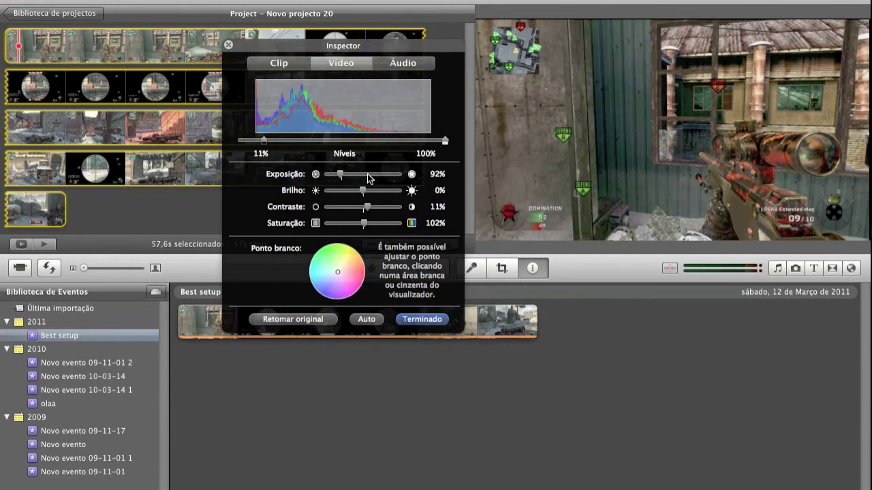
drag(367, 207, 374, 211)
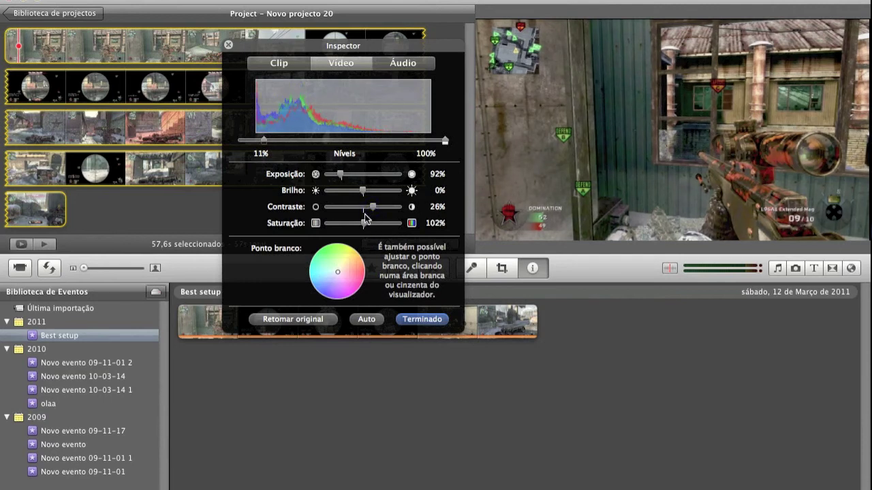
drag(364, 223, 373, 225)
drag(340, 175, 340, 174)
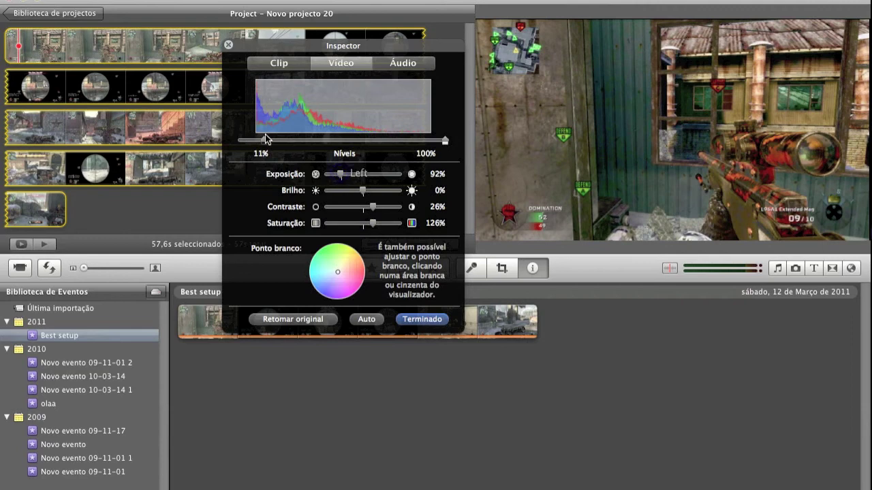
drag(265, 141, 268, 141)
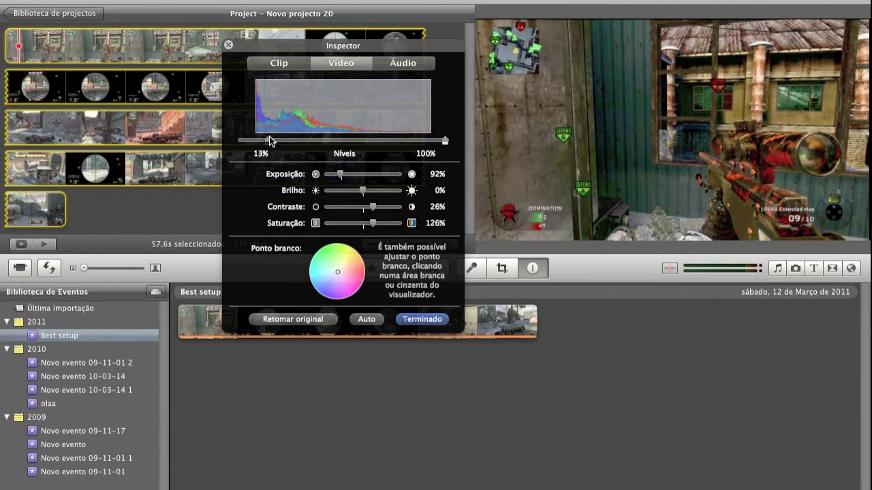
Apply the earlier correction, then reopen Ajustes de vídeo with all clips selected
click(418, 321)
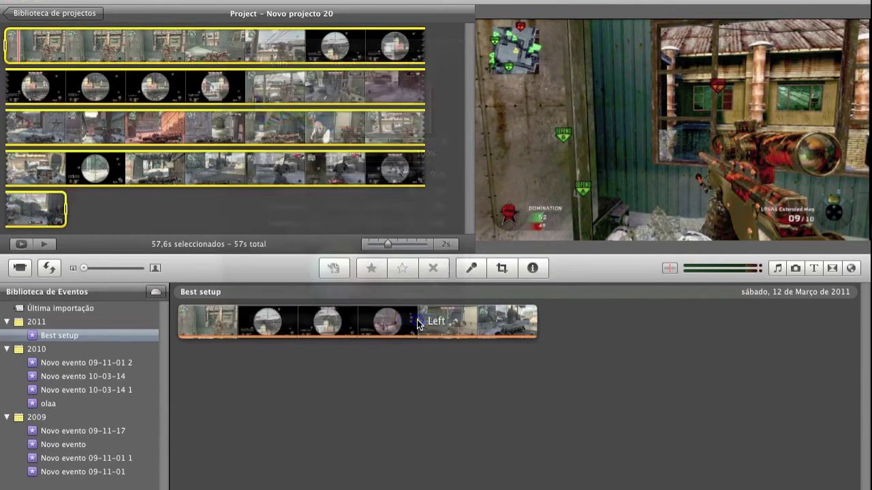
click(268, 218)
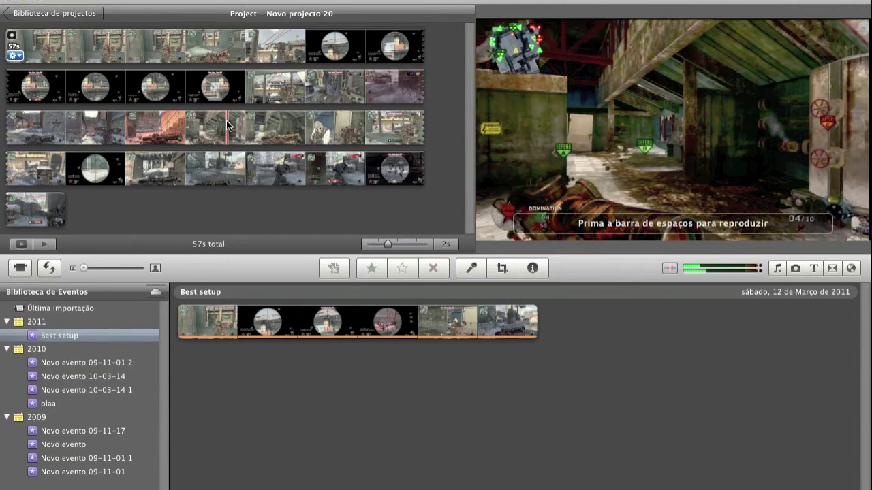
click(15, 55)
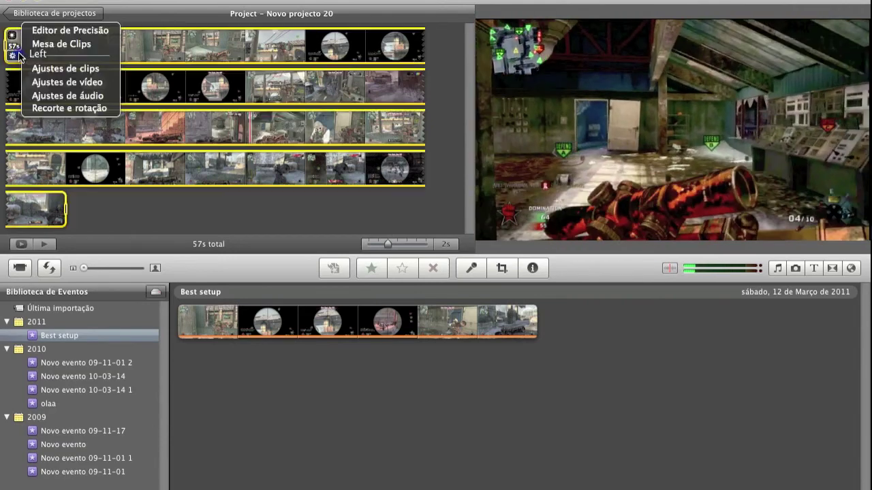
click(42, 81)
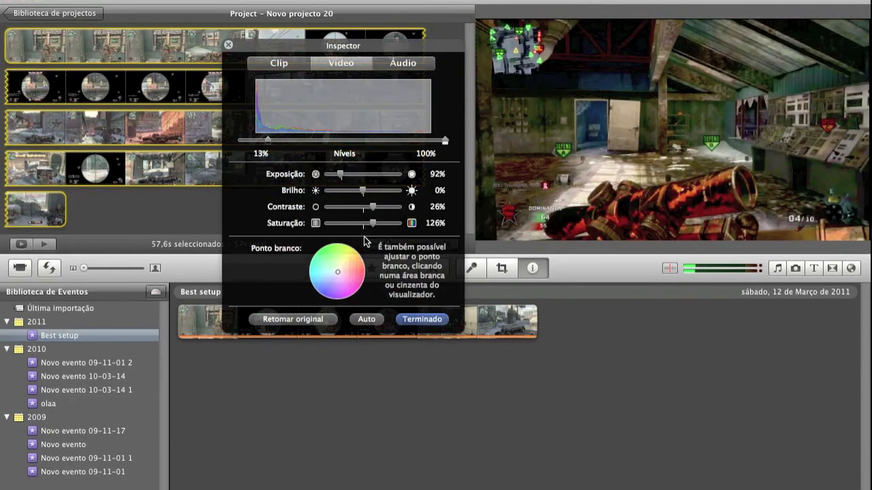
Set saturation 102%, contrast 8%, exposure 99% and Níveis low point 15%, then apply
mouse_move(372, 226)
mouse_down()
mouse_move(381, 225)
mouse_move(362, 228)
mouse_up()
drag(374, 213, 363, 208)
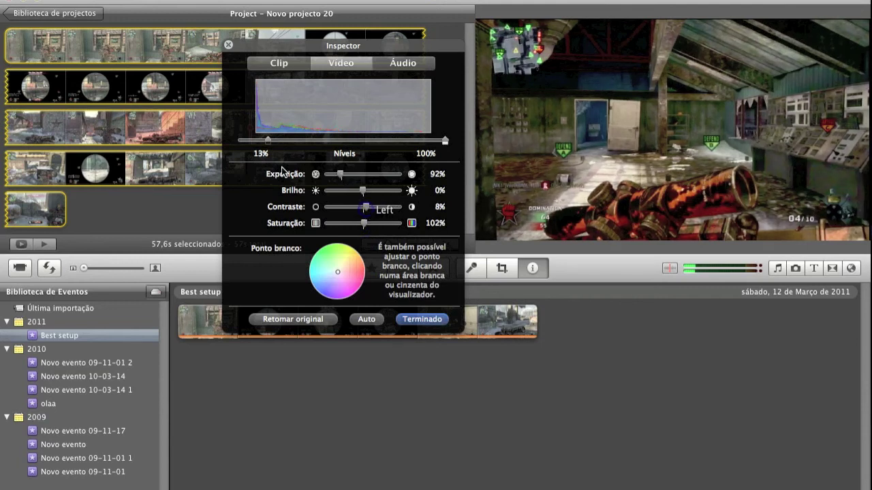
click(338, 174)
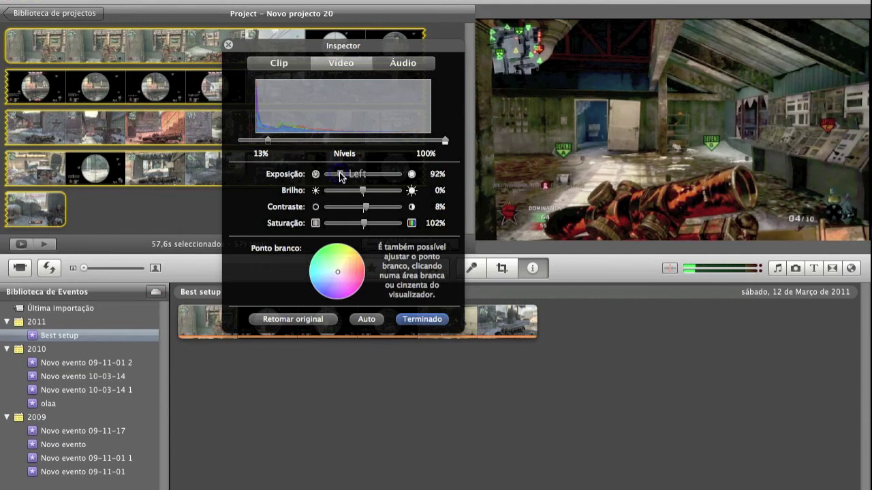
drag(339, 173, 342, 176)
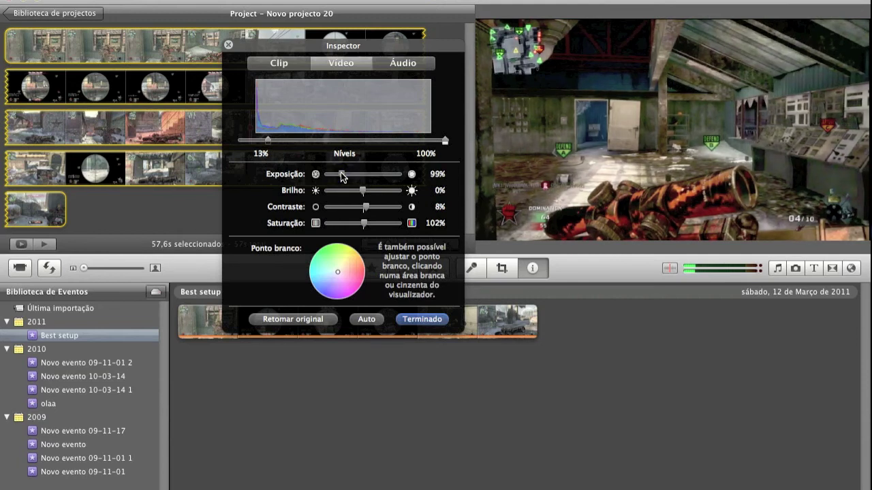
click(342, 175)
click(268, 141)
drag(267, 143, 271, 144)
click(436, 316)
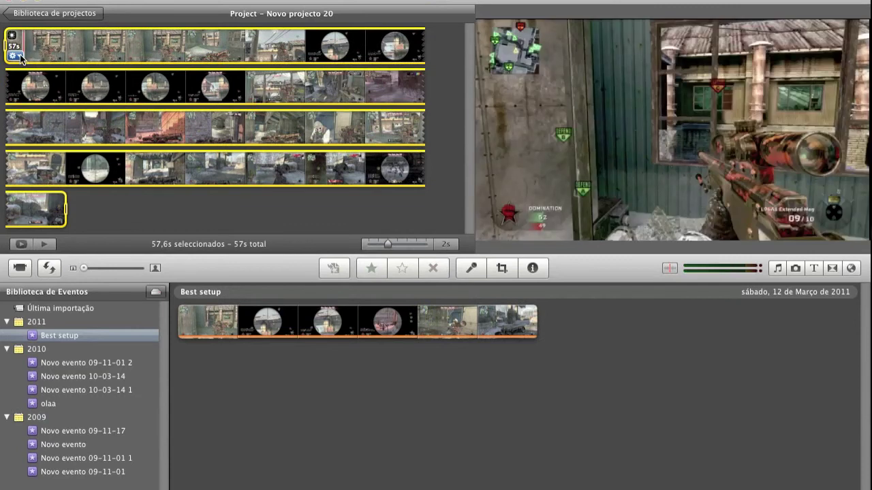
Drop the clips' volume to 0% in Ajustes de áudio and play the project
click(11, 34)
click(57, 96)
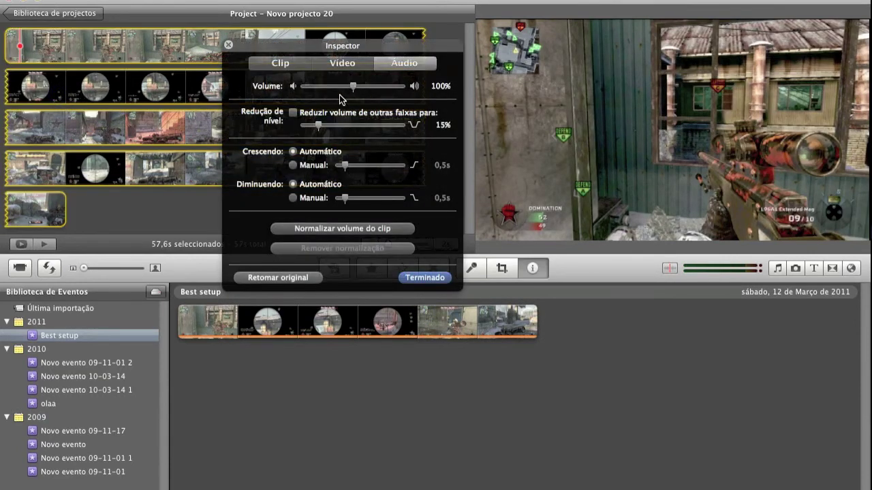
drag(352, 87, 303, 87)
click(421, 278)
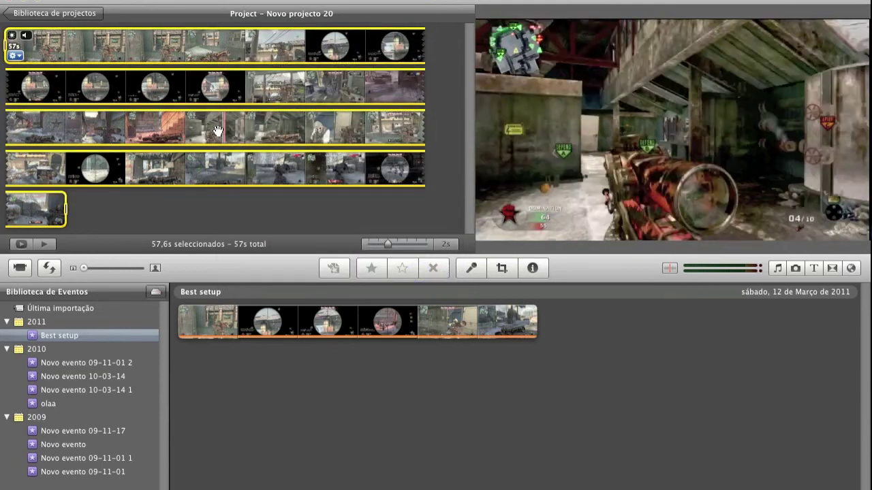
key(space)
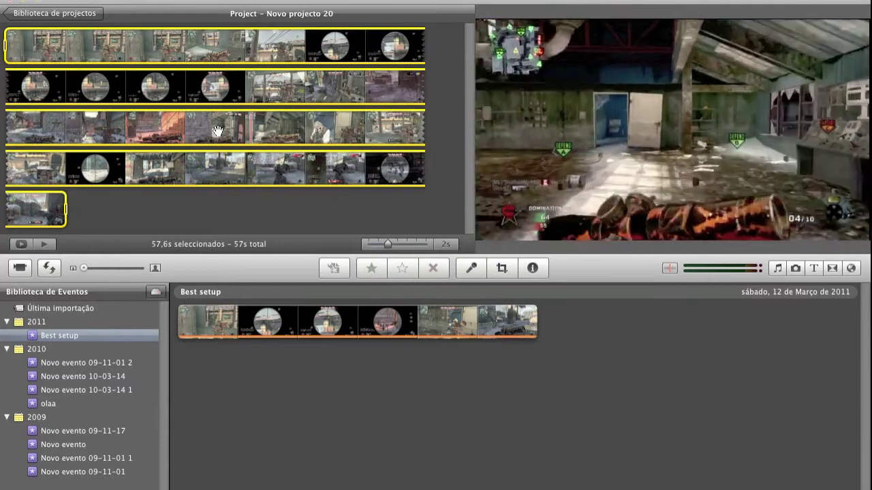